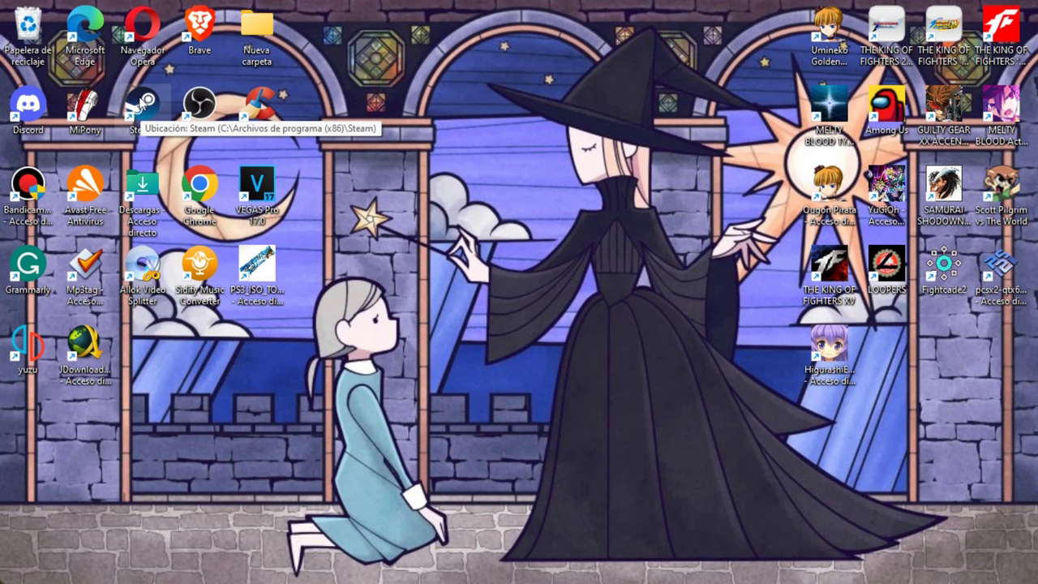
Open the file location of the Steam desktop shortcut.
{"action": "left_click", "coordinate": [143, 104]}
{"action": "right_click", "coordinate": [139, 99]}
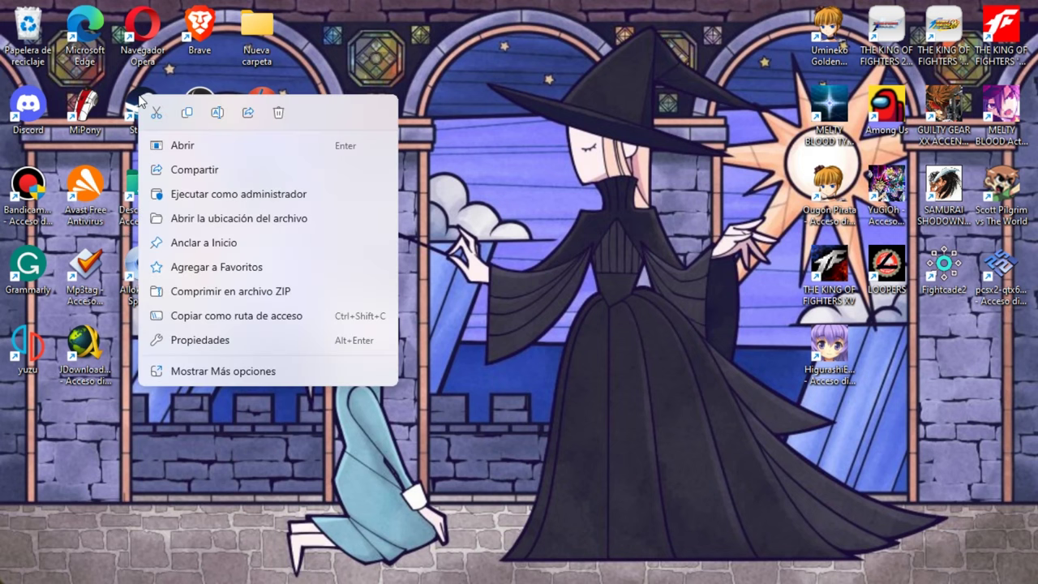
{"action": "left_click", "coordinate": [220, 223]}
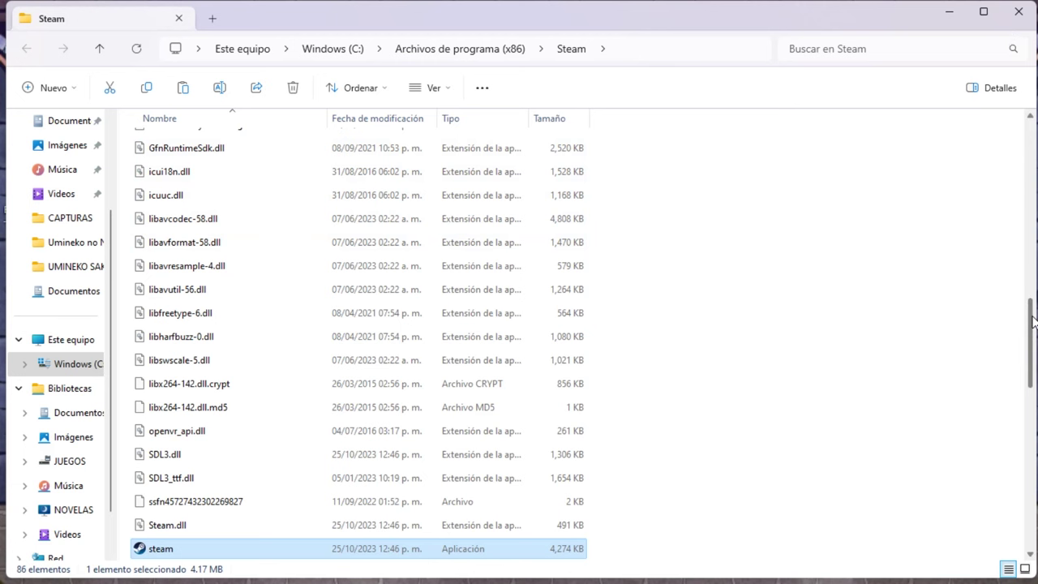
Open the Umineko Golden Fantasia folder inside steamapps\common.
{"action": "left_click_drag", "start_coordinate": [1032, 320], "coordinate": [1032, 205]}
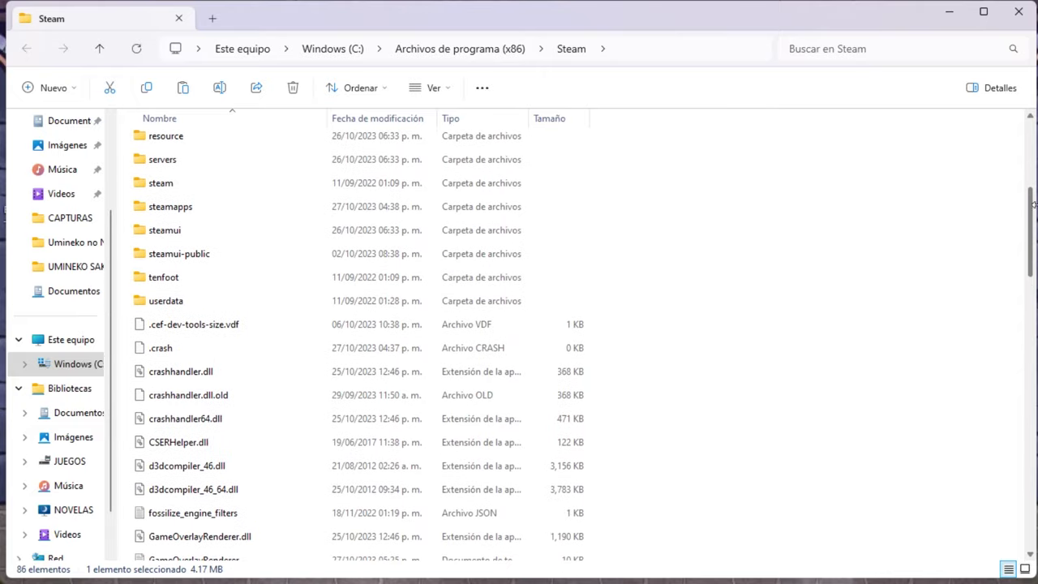
{"action": "double_click", "coordinate": [185, 209]}
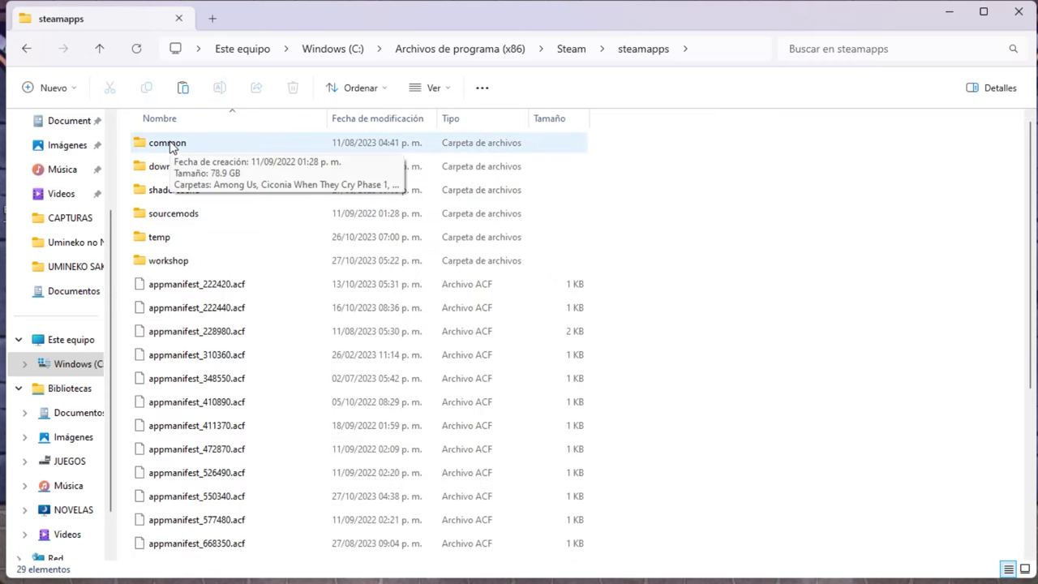
{"action": "double_click", "coordinate": [171, 145]}
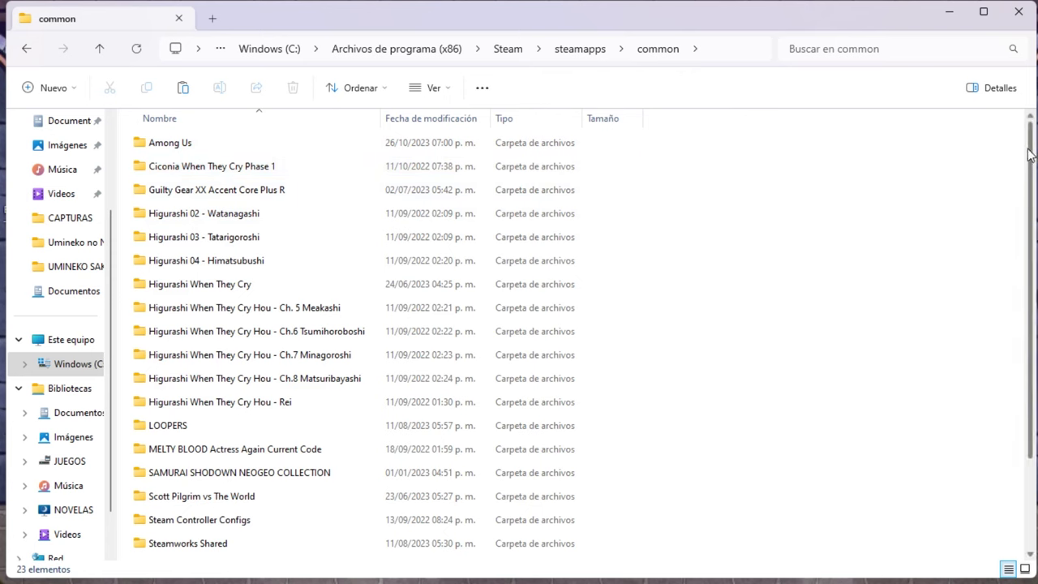
{"action": "left_click_drag", "start_coordinate": [1029, 154], "coordinate": [1012, 289]}
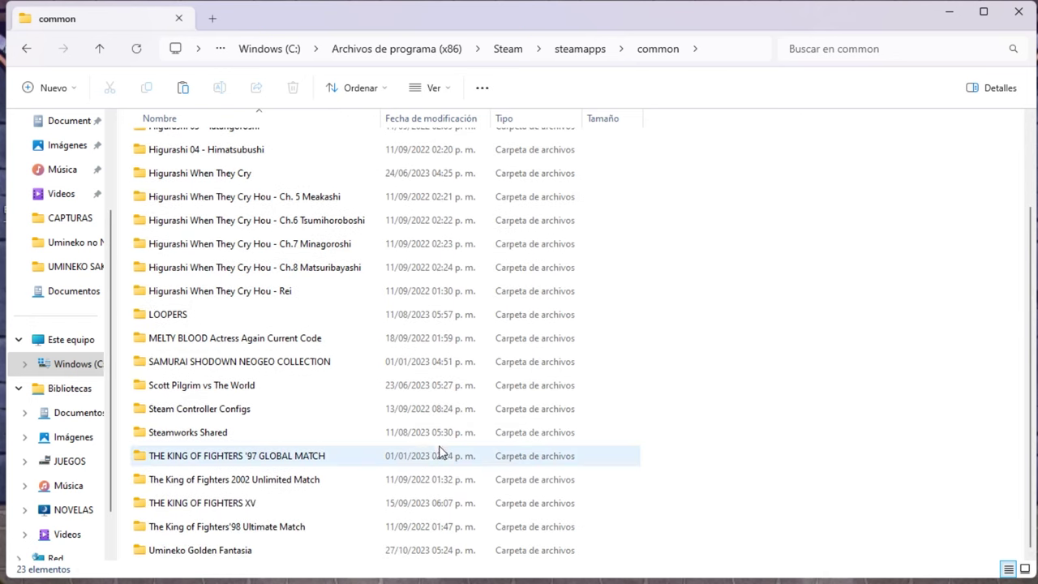
{"action": "double_click", "coordinate": [224, 552]}
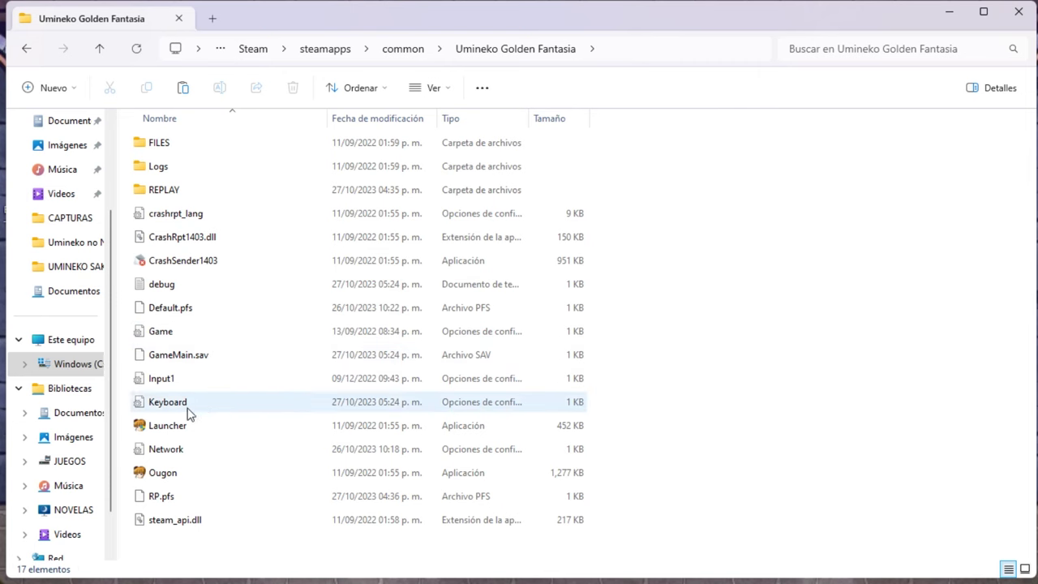
Run the Ougon application with the existing keyboard configuration and close the game window.
{"action": "left_click", "coordinate": [164, 478]}
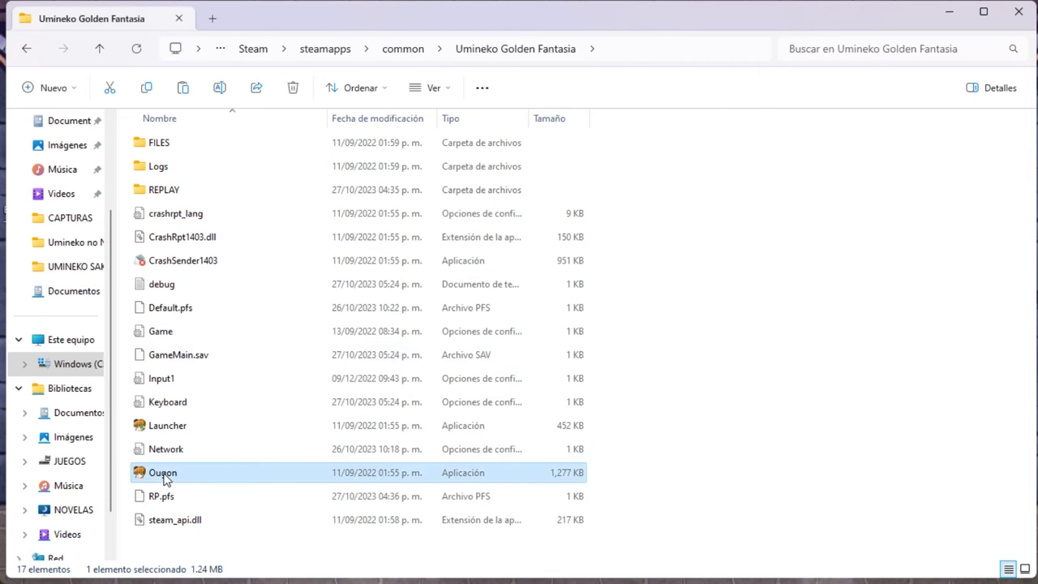
{"action": "double_click", "coordinate": [165, 478]}
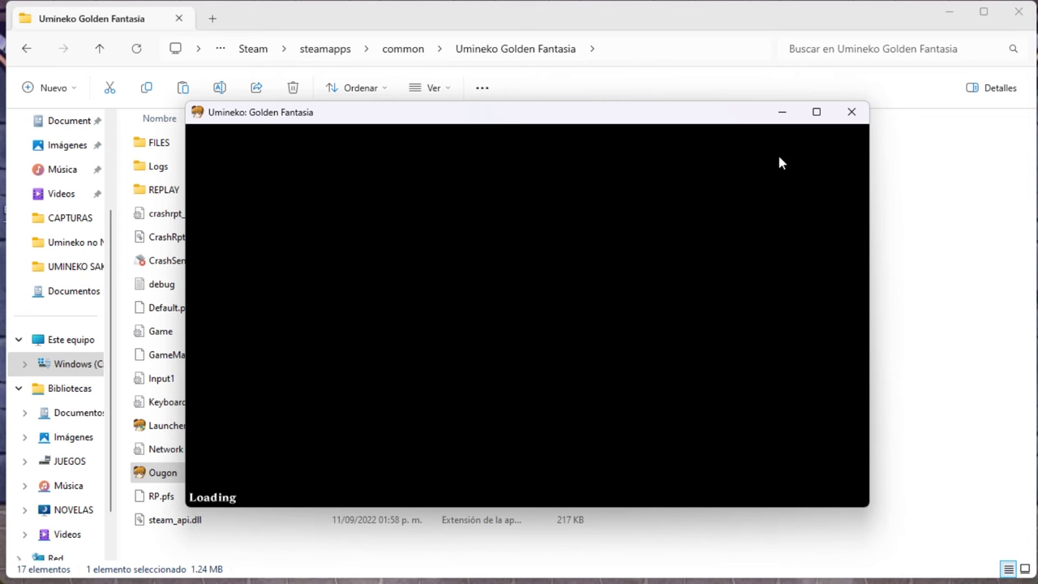
{"action": "left_click", "coordinate": [857, 114]}
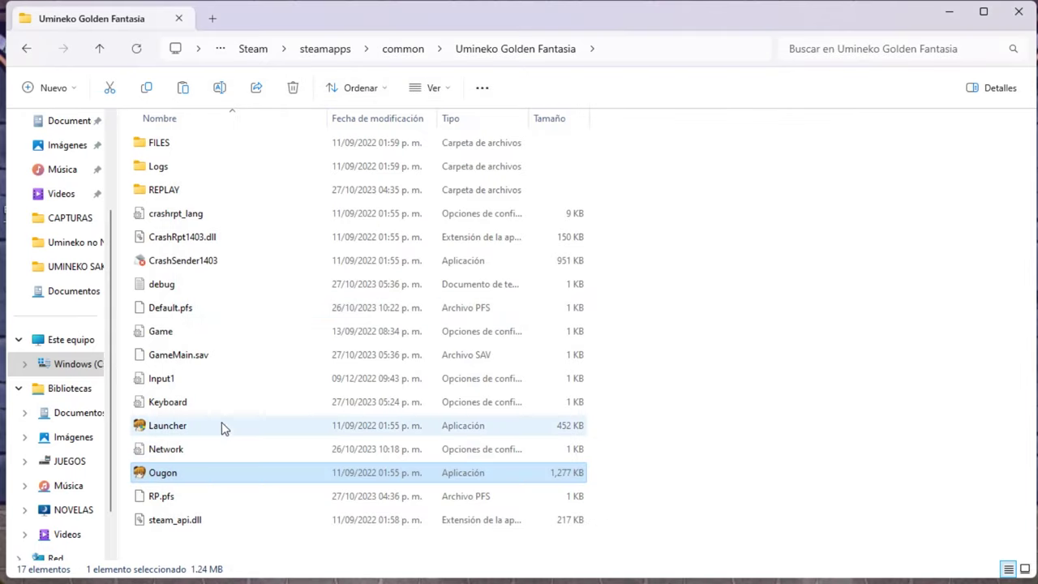
Delete the Keyboard configuration file from the Umineko Golden Fantasia folder.
{"action": "left_click", "coordinate": [184, 409]}
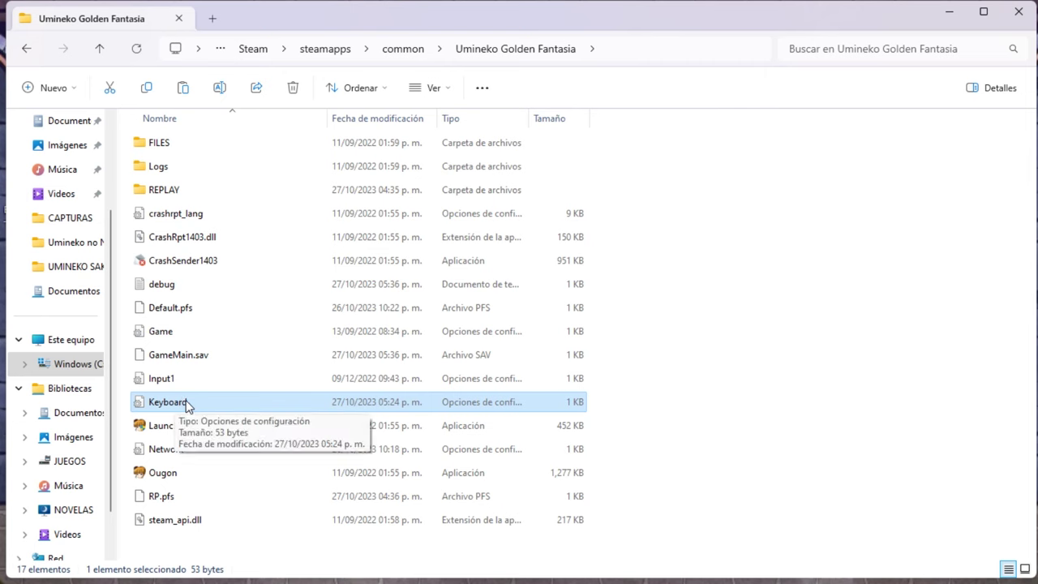
{"action": "right_click", "coordinate": [186, 405]}
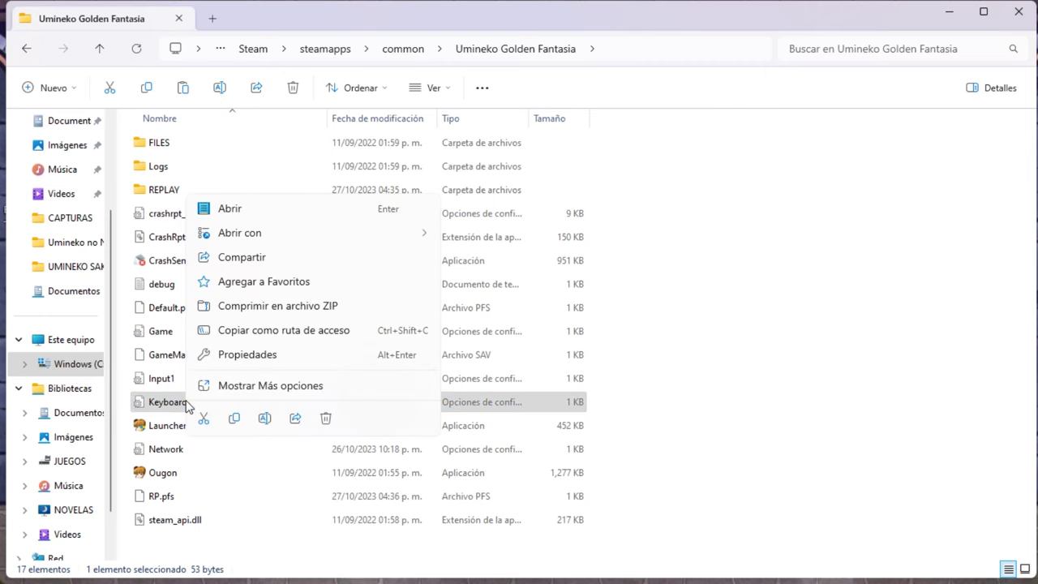
{"action": "left_click", "coordinate": [327, 418]}
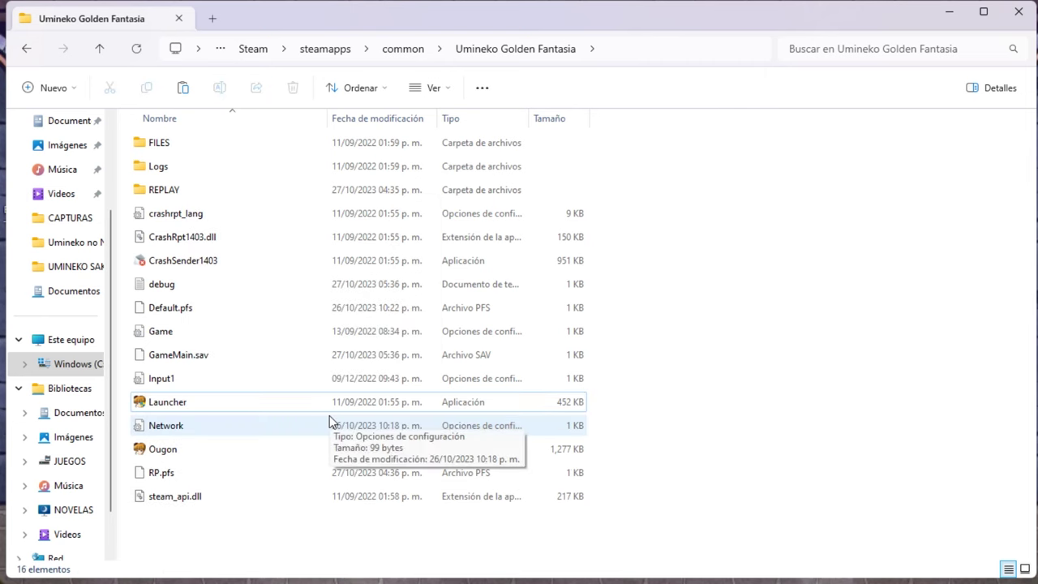
Run Ougon, complete its keyboard setup with the listed Player 1 keys, close the game and select the regenerated Keyboard file.
{"action": "double_click", "coordinate": [224, 457]}
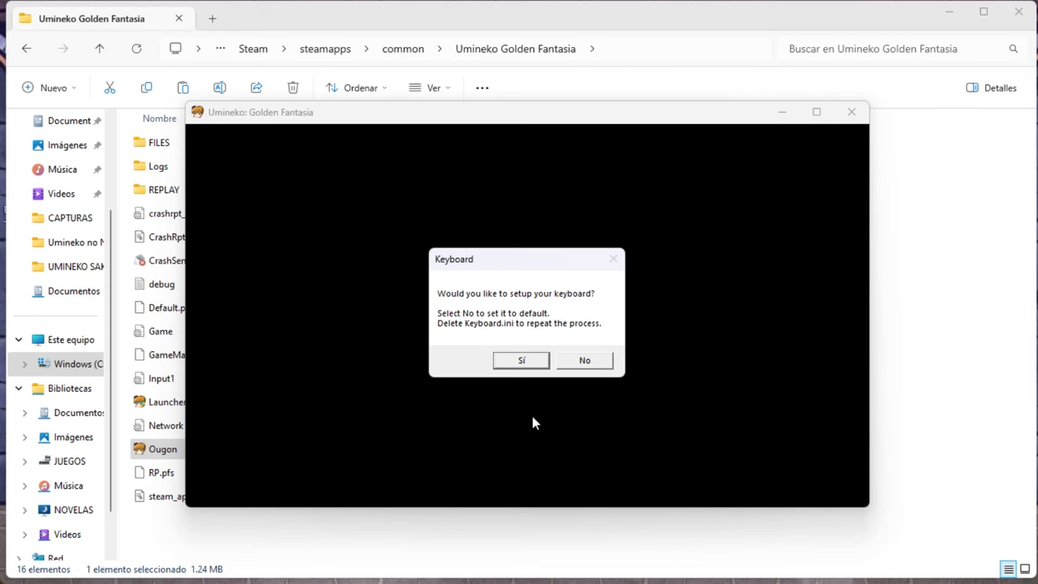
{"action": "left_click", "coordinate": [525, 360]}
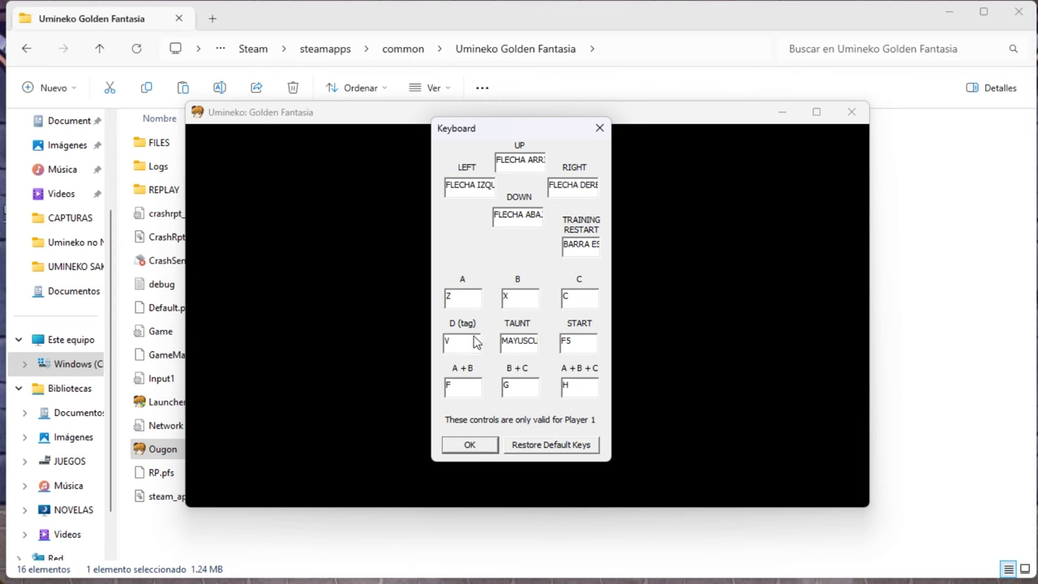
{"action": "left_click", "coordinate": [470, 445]}
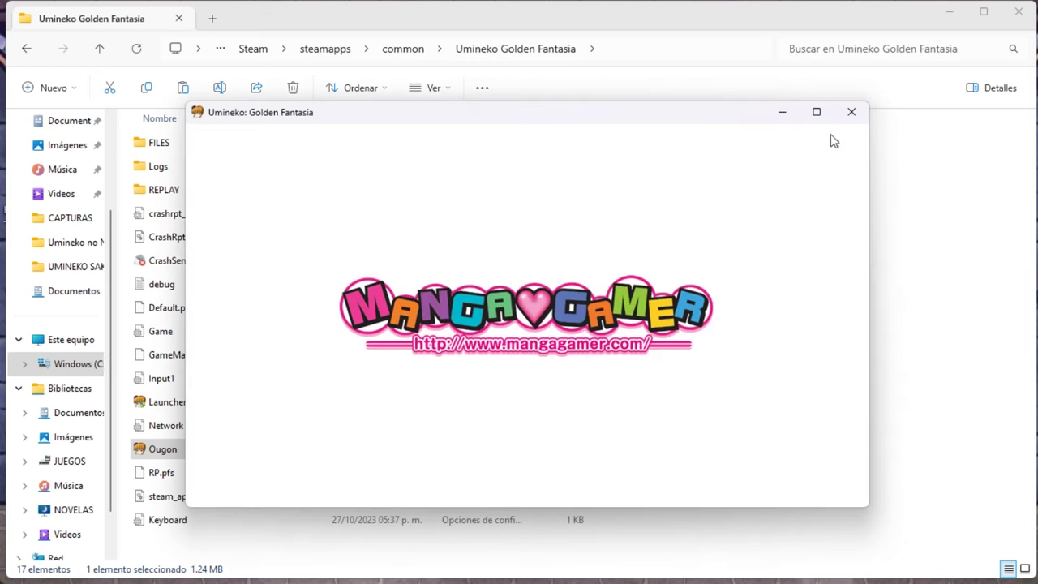
{"action": "left_click", "coordinate": [851, 112]}
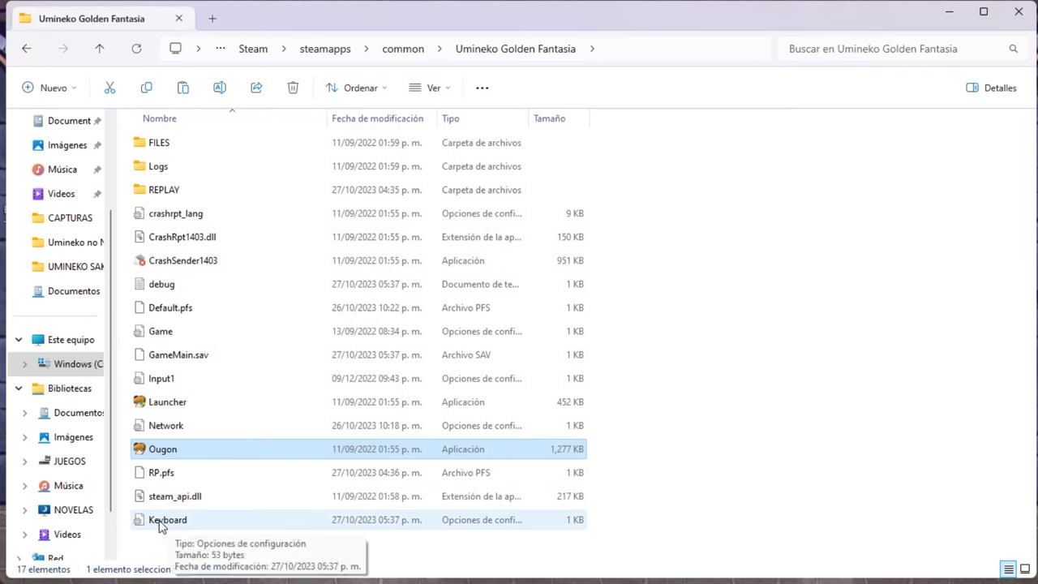
{"action": "left_click", "coordinate": [161, 523]}
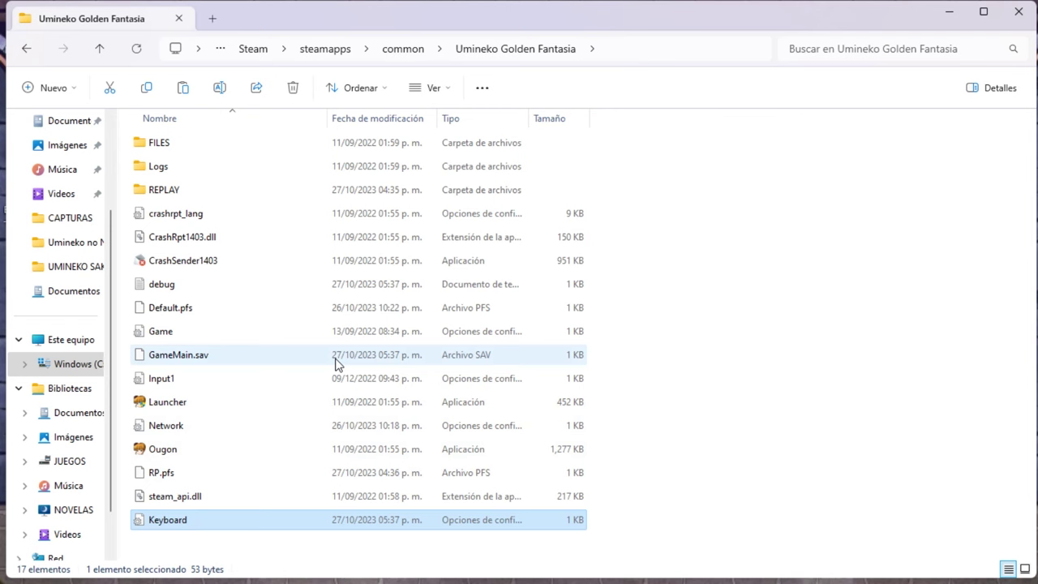
Open Launcher, confirm Player 1's XBOX 360 controller button configuration with Use D-Pad, and close the launcher and its folder.
{"action": "left_click", "coordinate": [172, 403]}
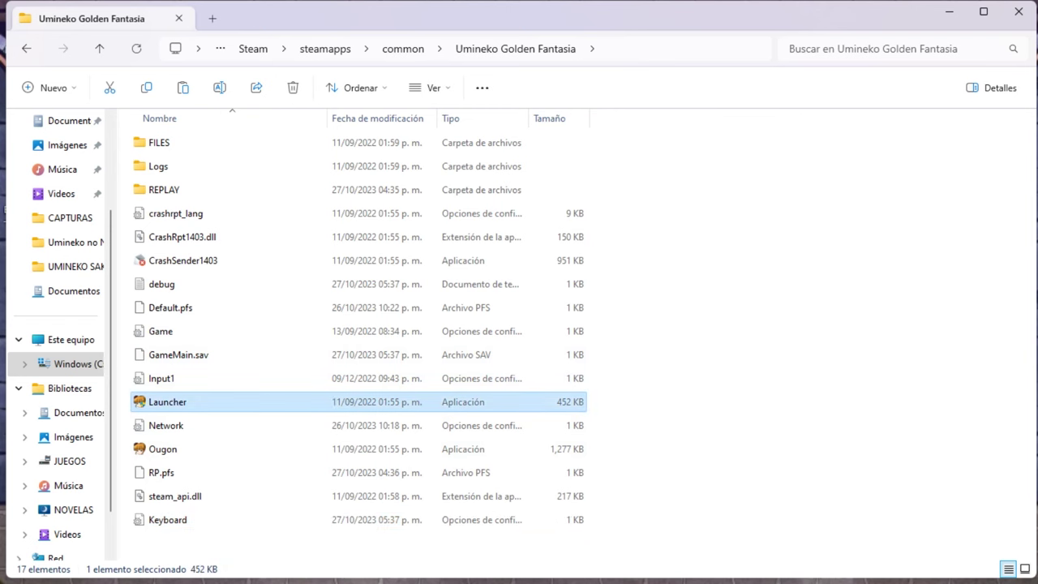
{"action": "key", "text": "Return"}
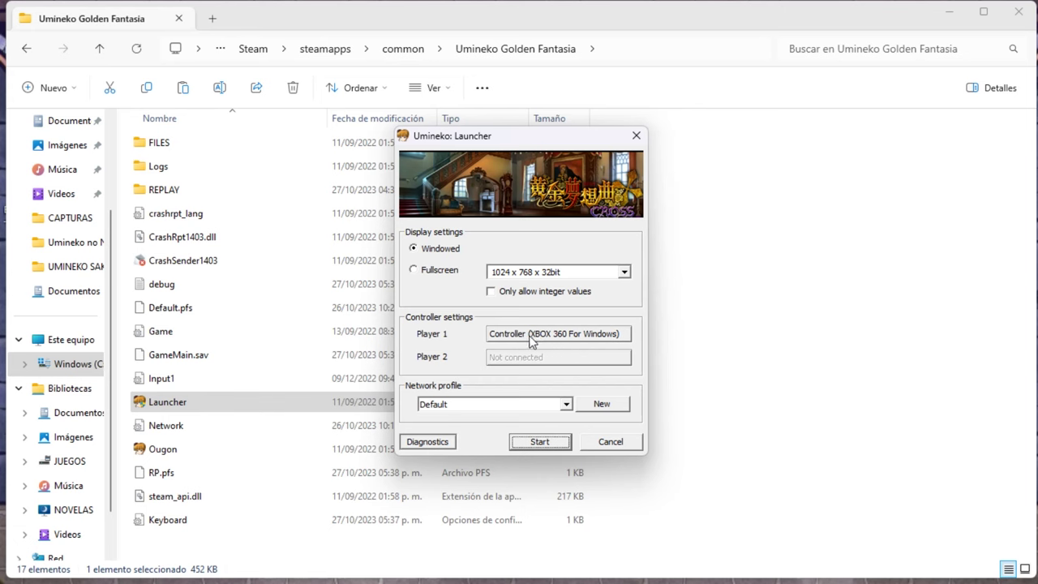
{"action": "left_click", "coordinate": [523, 341]}
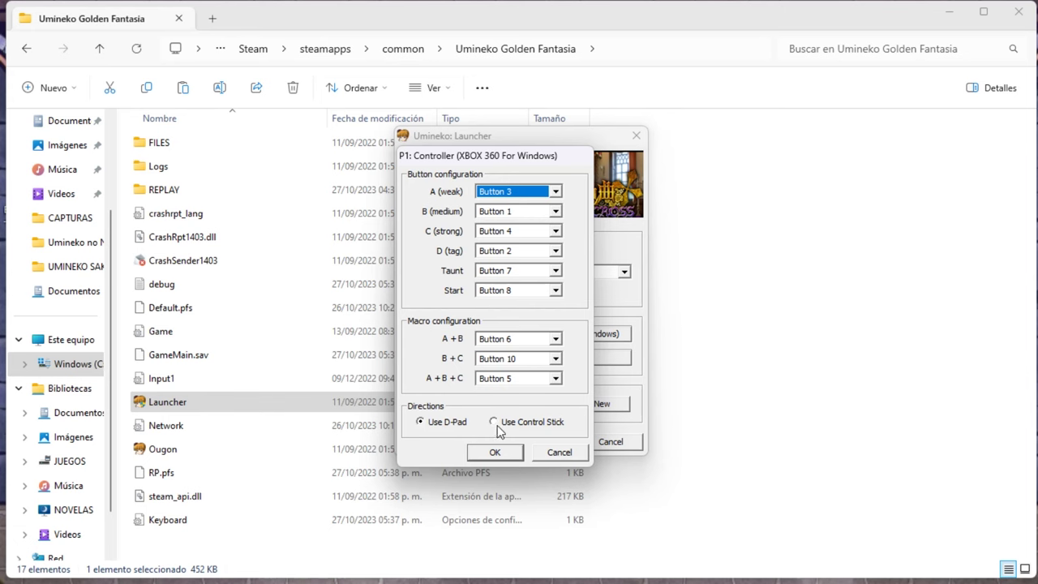
{"action": "left_click", "coordinate": [492, 458]}
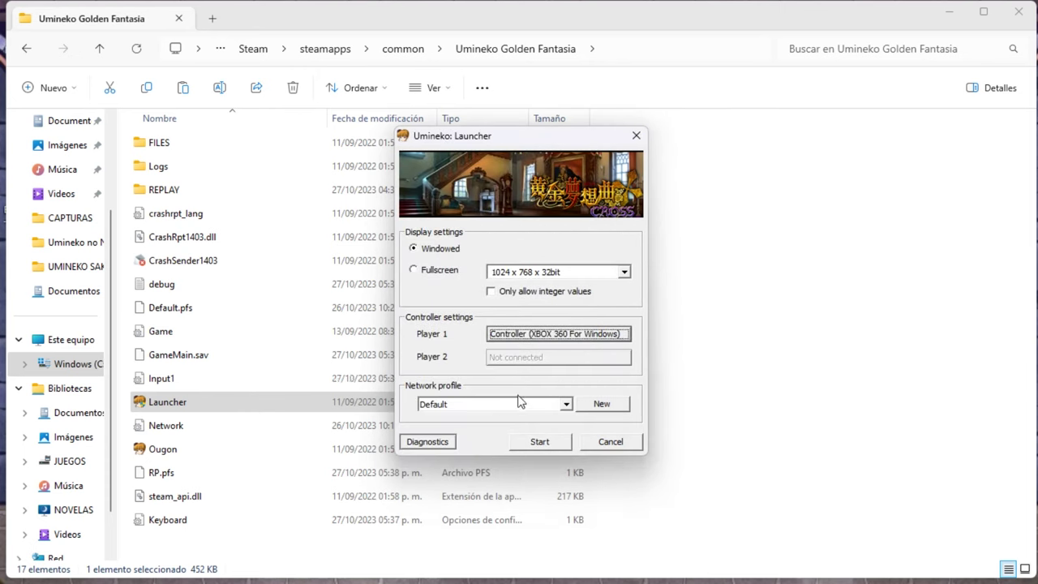
{"action": "left_click", "coordinate": [636, 135]}
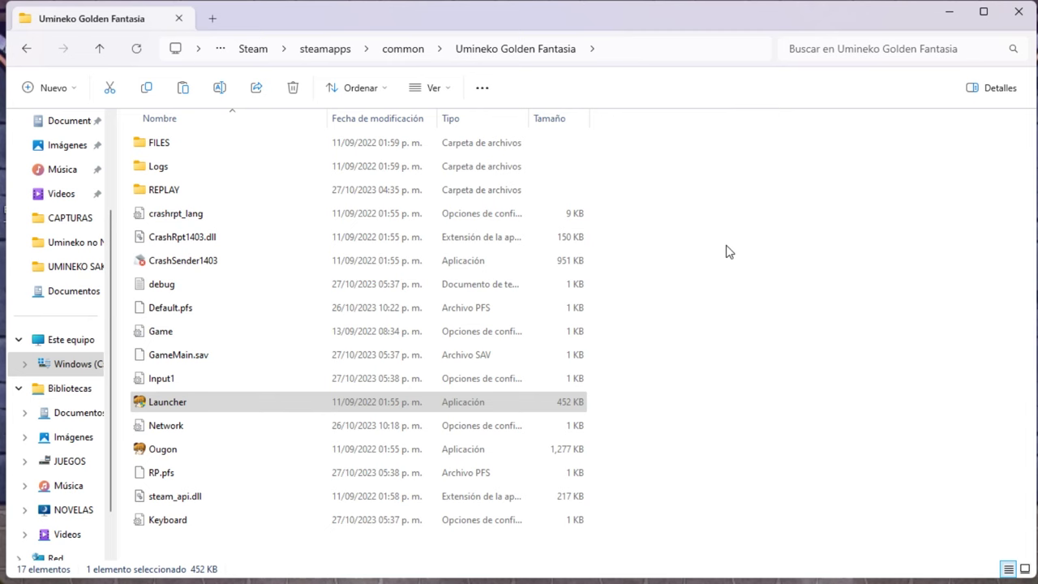
{"action": "left_click", "coordinate": [1016, 15]}
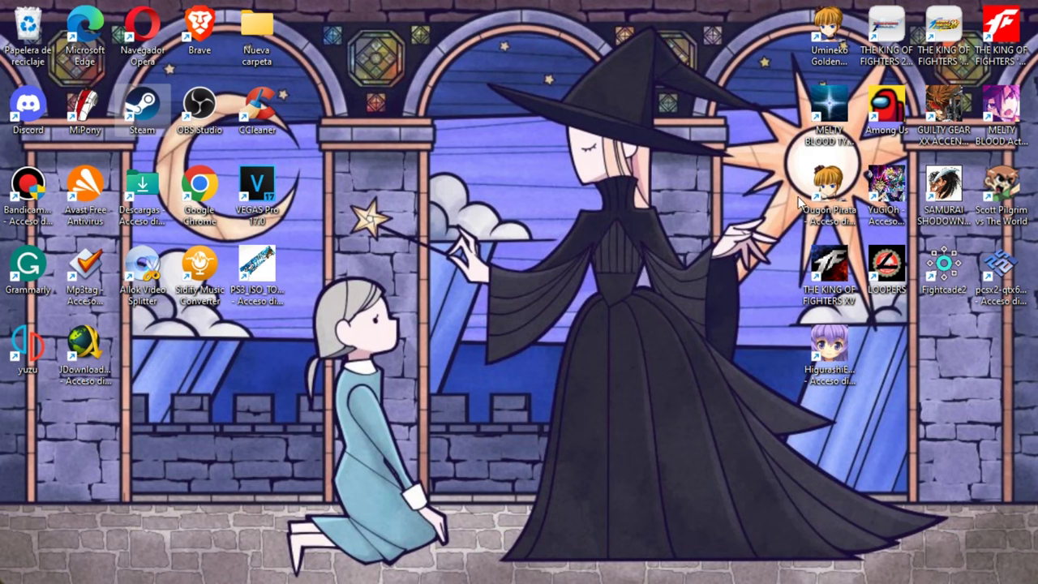
Open the file location of the Ougon Pirata desktop shortcut and delete the Keyboard configuration file there.
{"action": "right_click", "coordinate": [825, 195]}
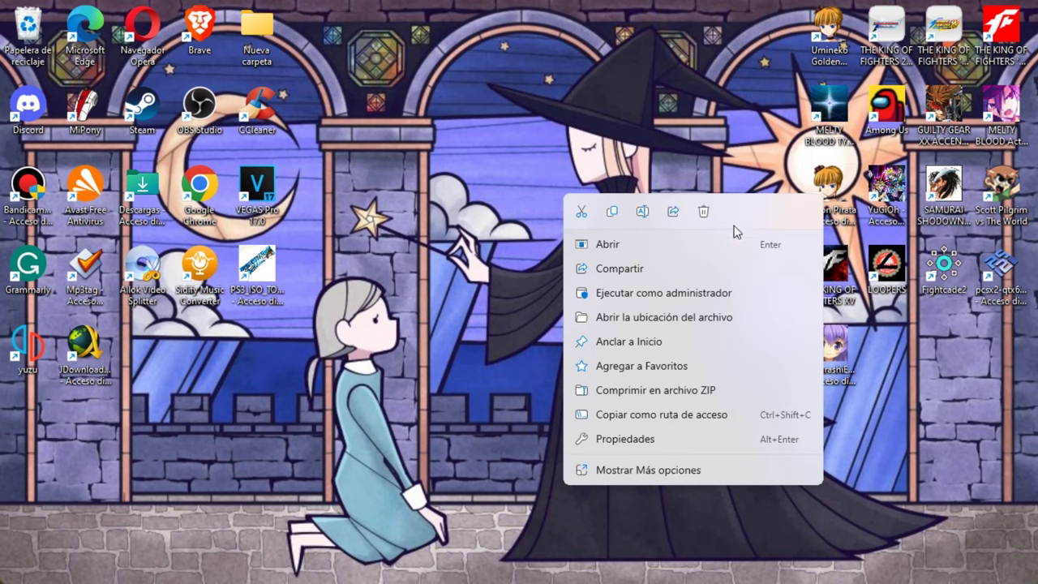
{"action": "left_click", "coordinate": [672, 316]}
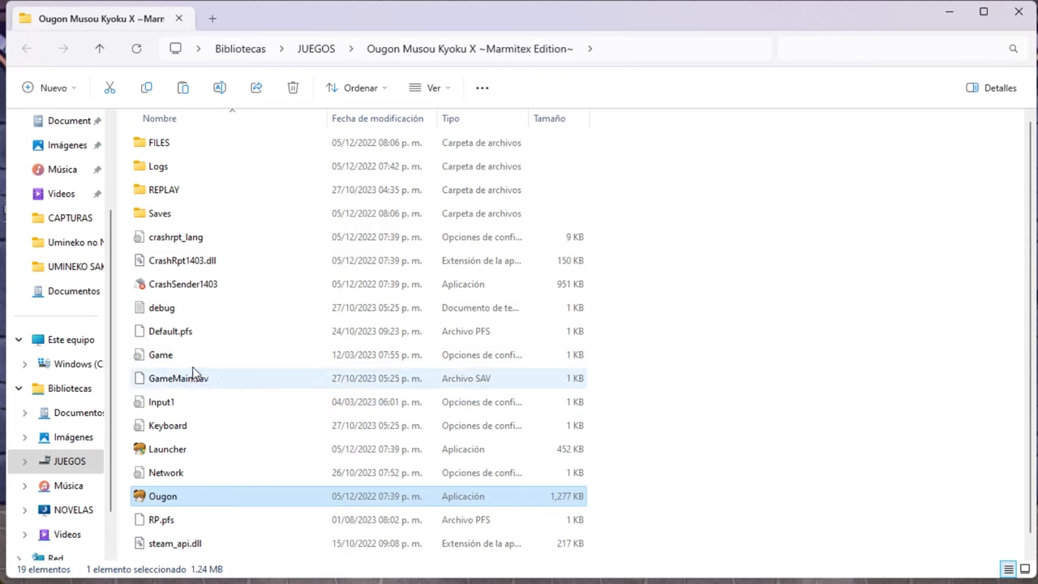
{"action": "left_click", "coordinate": [183, 423]}
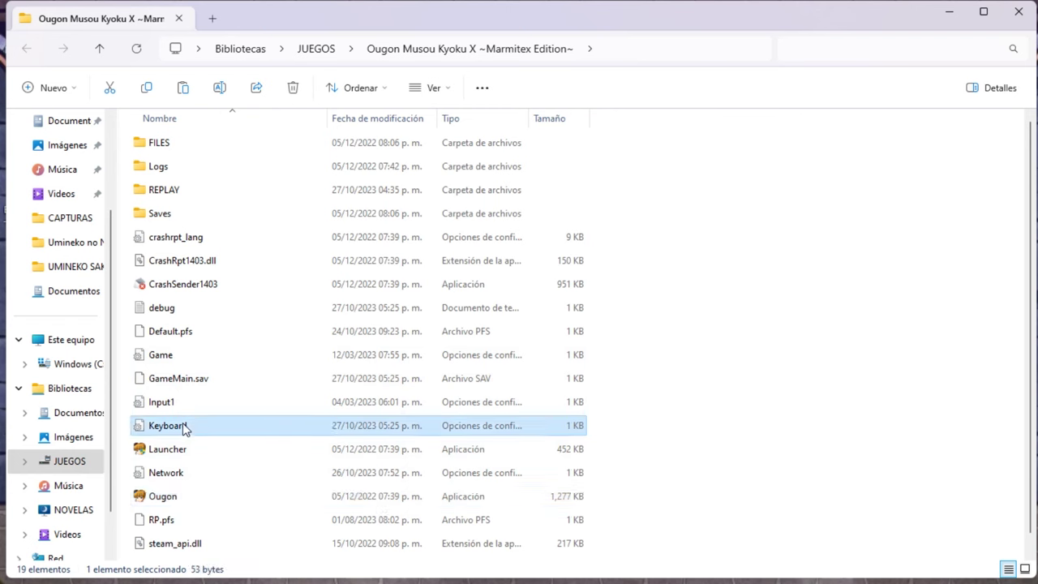
{"action": "right_click", "coordinate": [182, 423]}
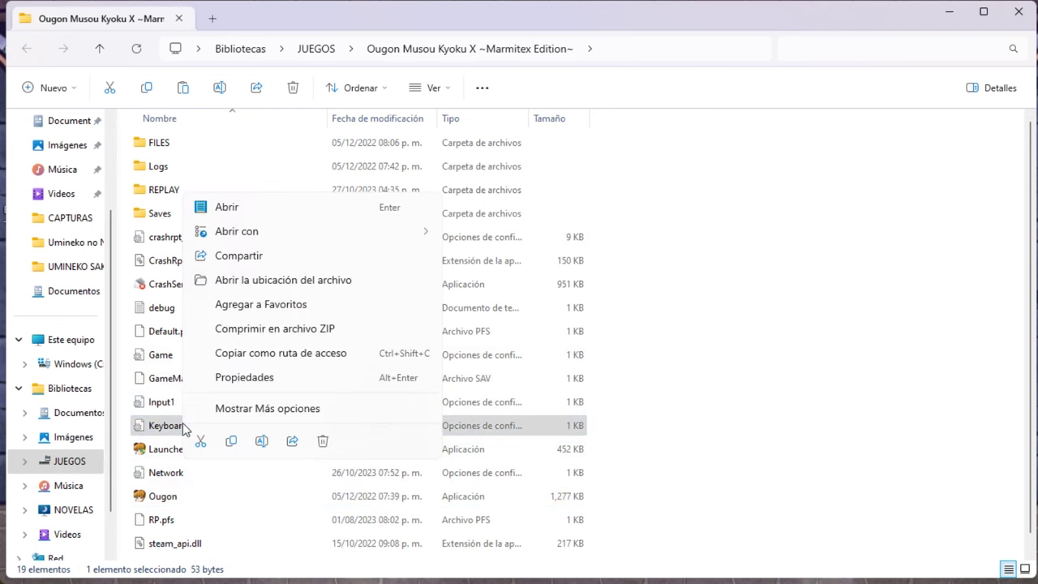
{"action": "left_click", "coordinate": [323, 443]}
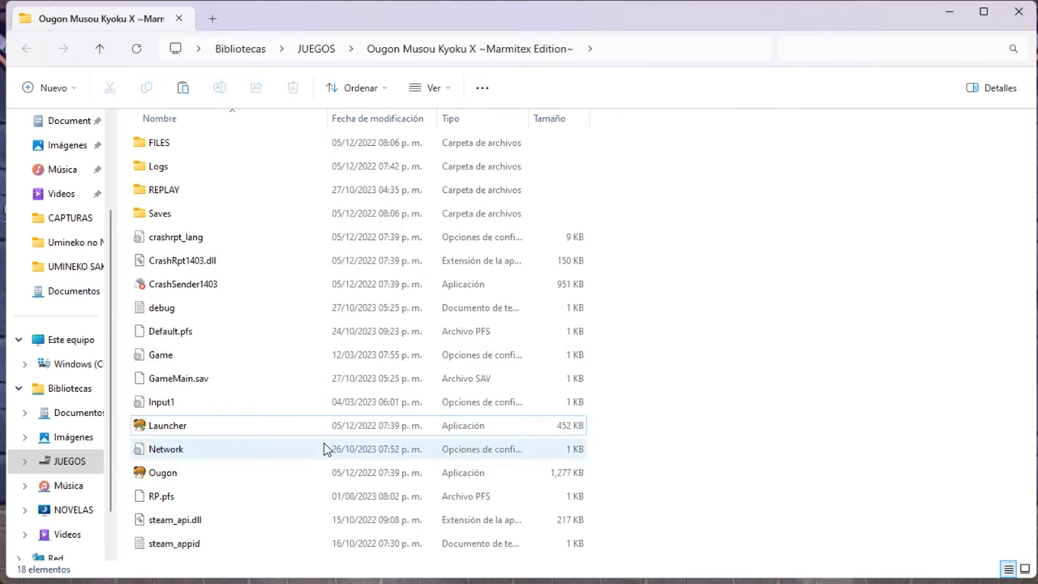
Run Ougon from the Marmitex Edition folder, accept the listed Player 1 keys in its keyboard setup, and close the game.
{"action": "double_click", "coordinate": [180, 474]}
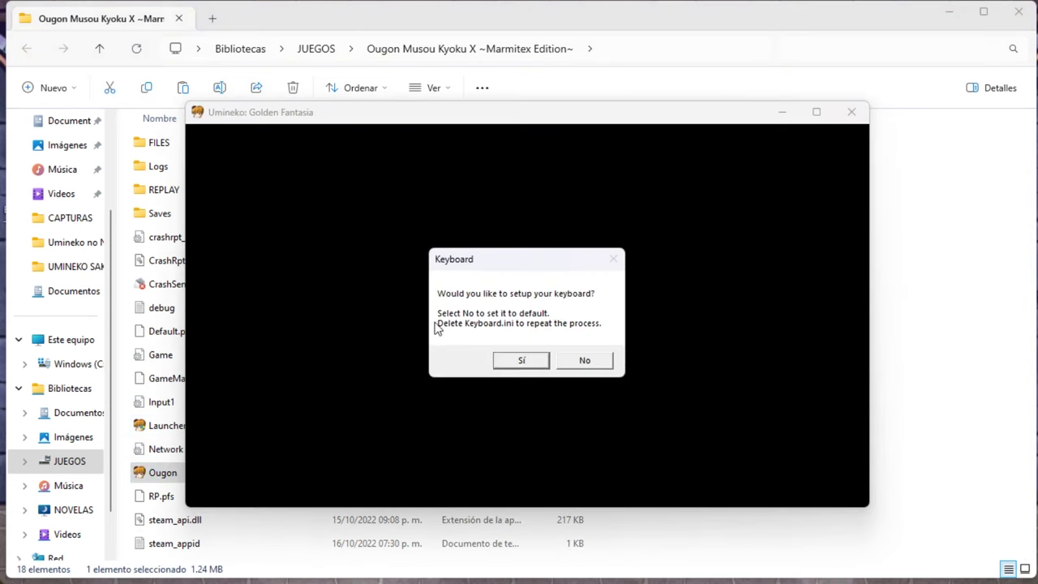
{"action": "left_click", "coordinate": [523, 362]}
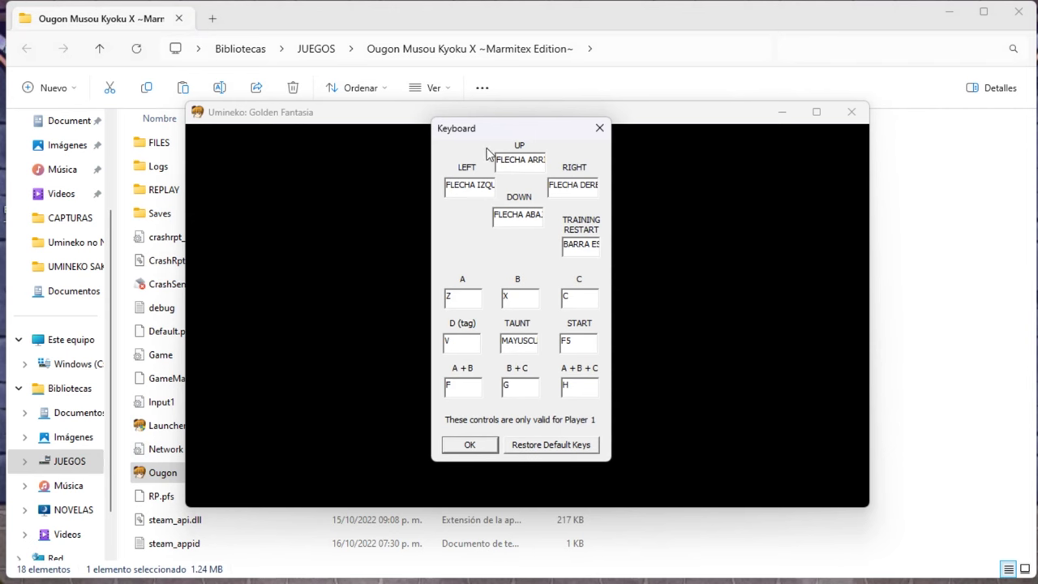
{"action": "left_click", "coordinate": [470, 446]}
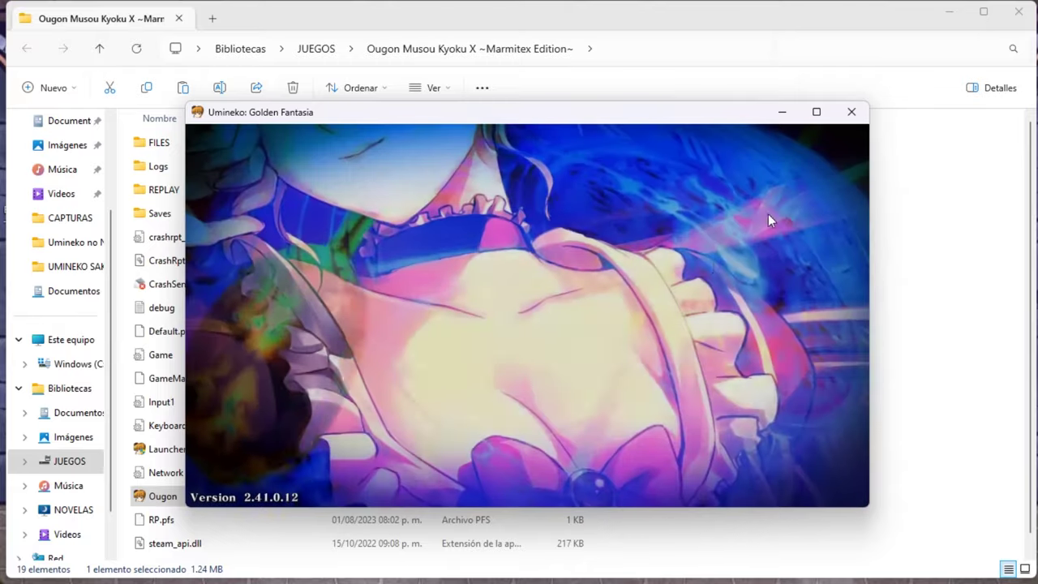
{"action": "left_click", "coordinate": [852, 113]}
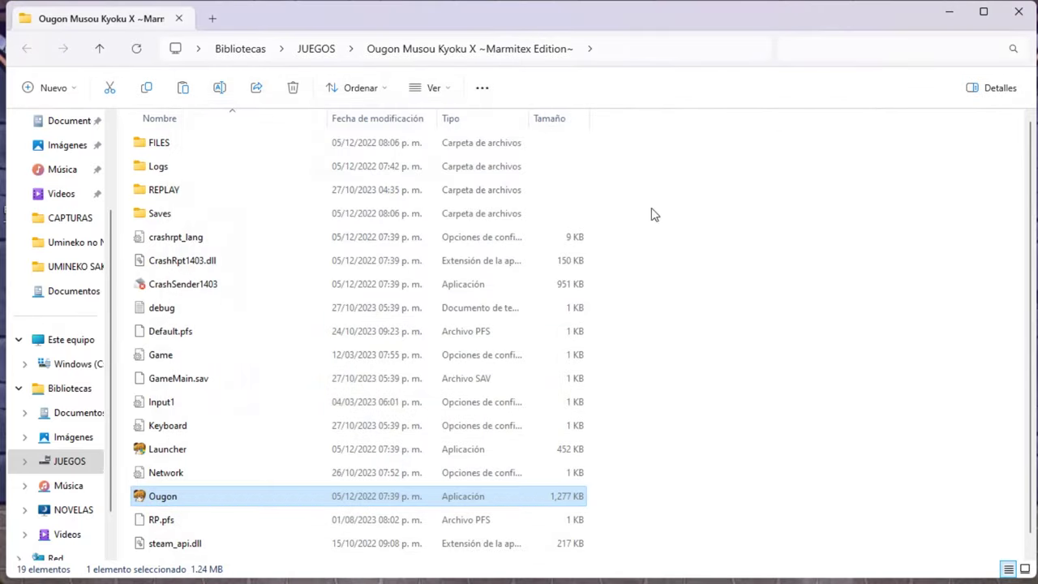
Confirm Player 1's XBOX 360 controller configuration in the Marmitex Edition's Launcher, close the launcher and minimize the folder window.
{"action": "double_click", "coordinate": [187, 451]}
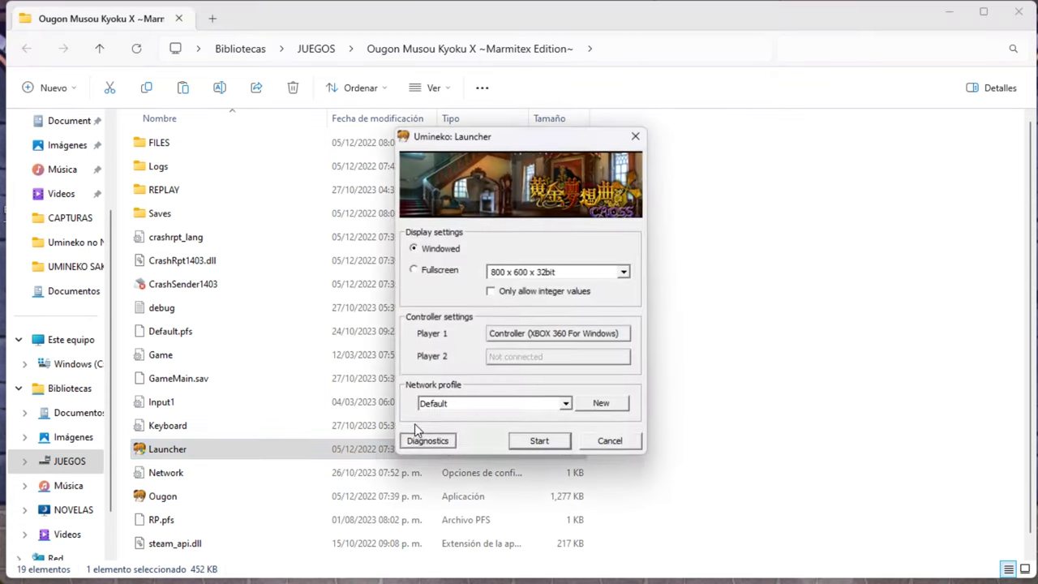
{"action": "left_click", "coordinate": [529, 336]}
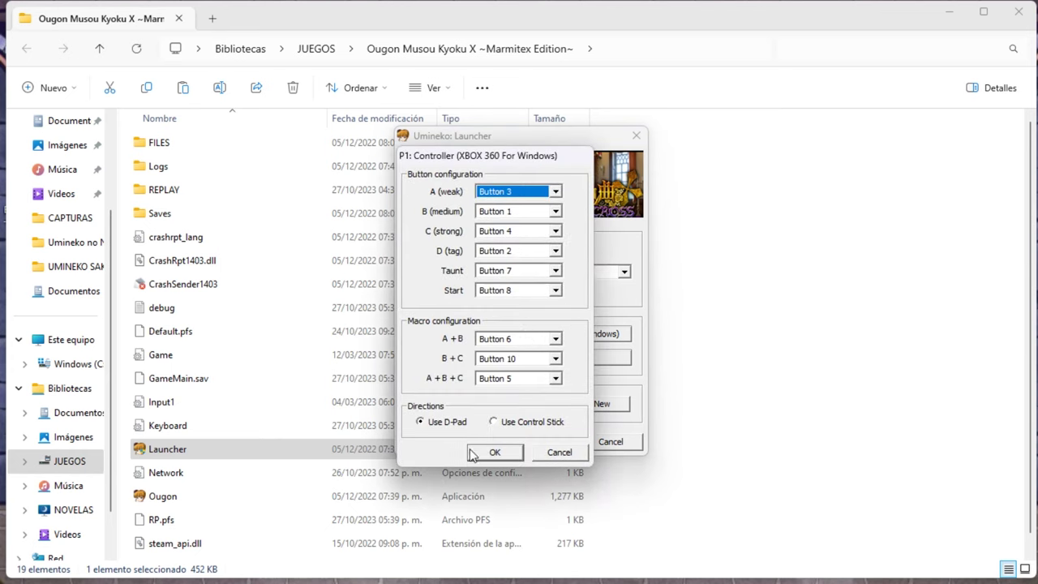
{"action": "left_click", "coordinate": [493, 458]}
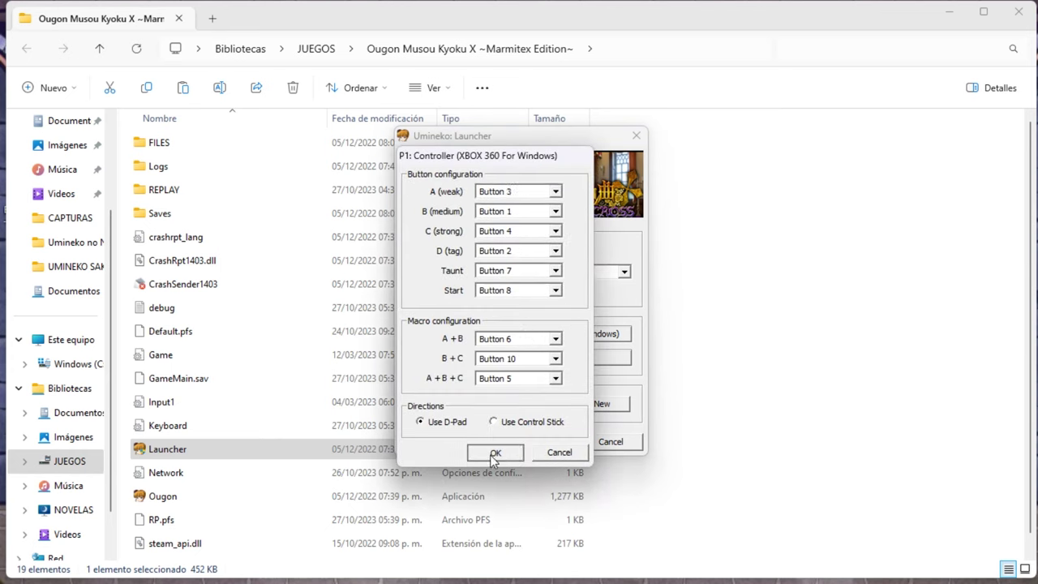
{"action": "left_click", "coordinate": [637, 136]}
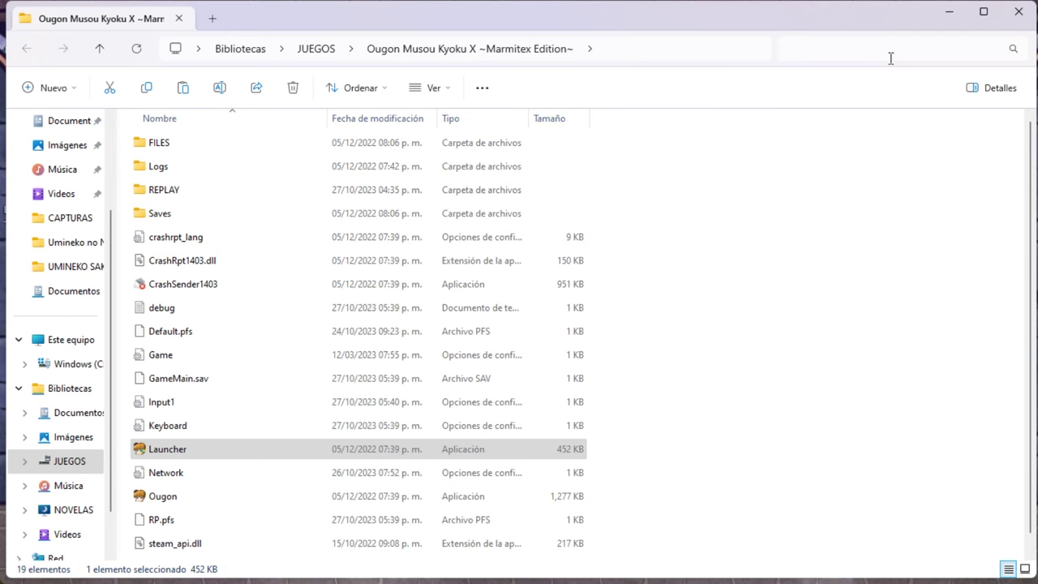
{"action": "left_click", "coordinate": [949, 18]}
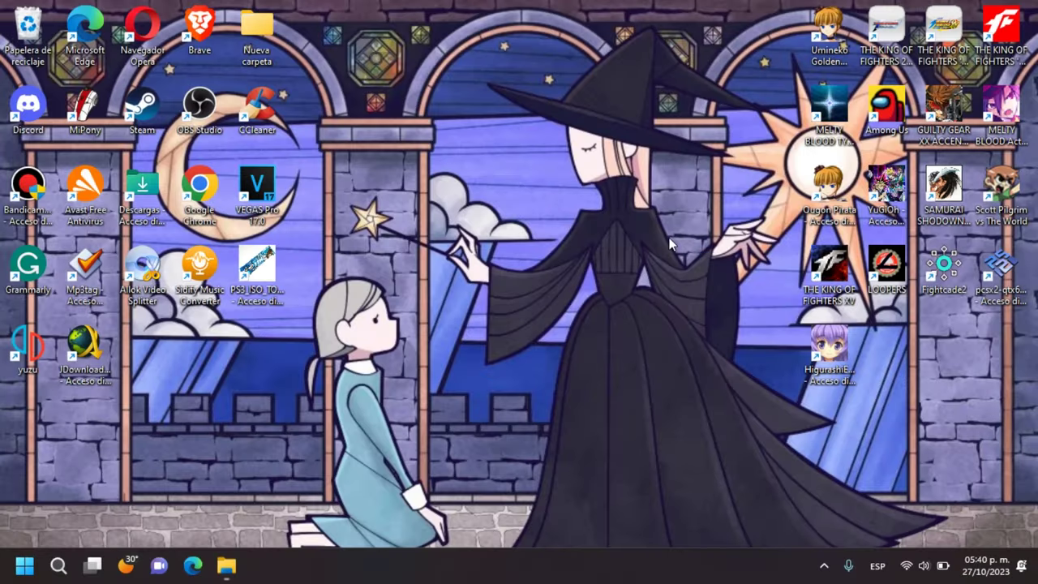